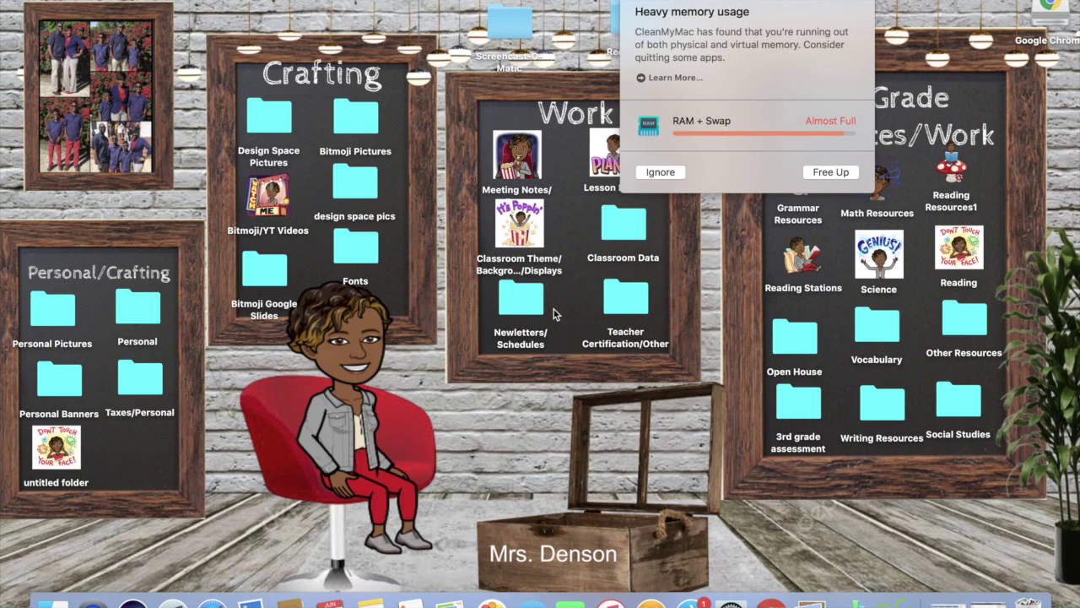
Ignore the CleanMyMac 'Heavy memory usage' warning to reveal the desktop folder boards
click(665, 174)
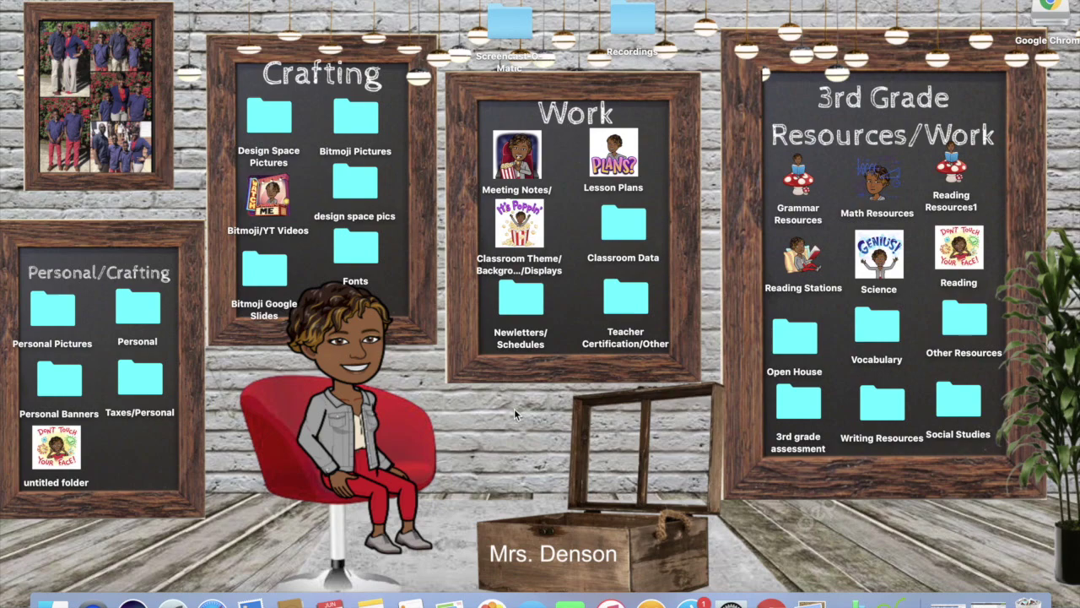
Open IMG_5051A144F10F-1 copy.jpeg from the Bitmoji Pictures folder in Preview and move its window aside
click(355, 119)
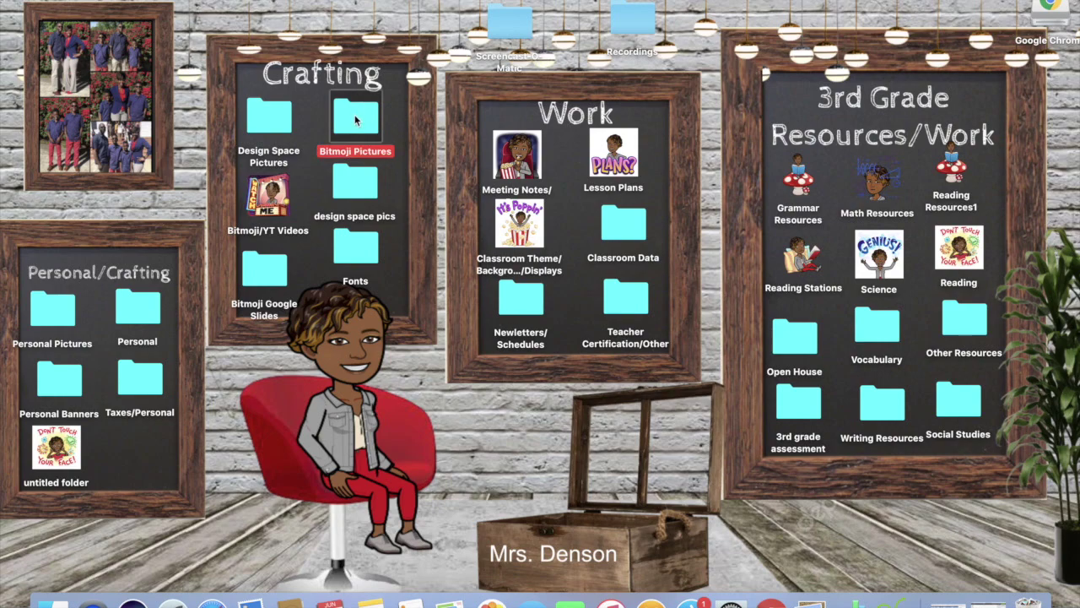
double_click(355, 119)
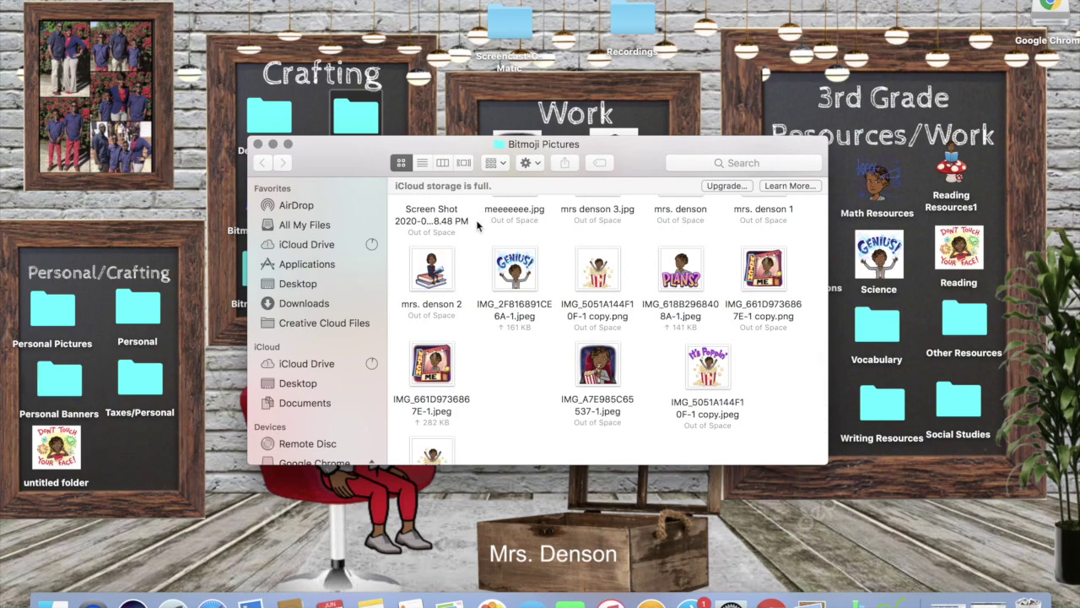
double_click(707, 371)
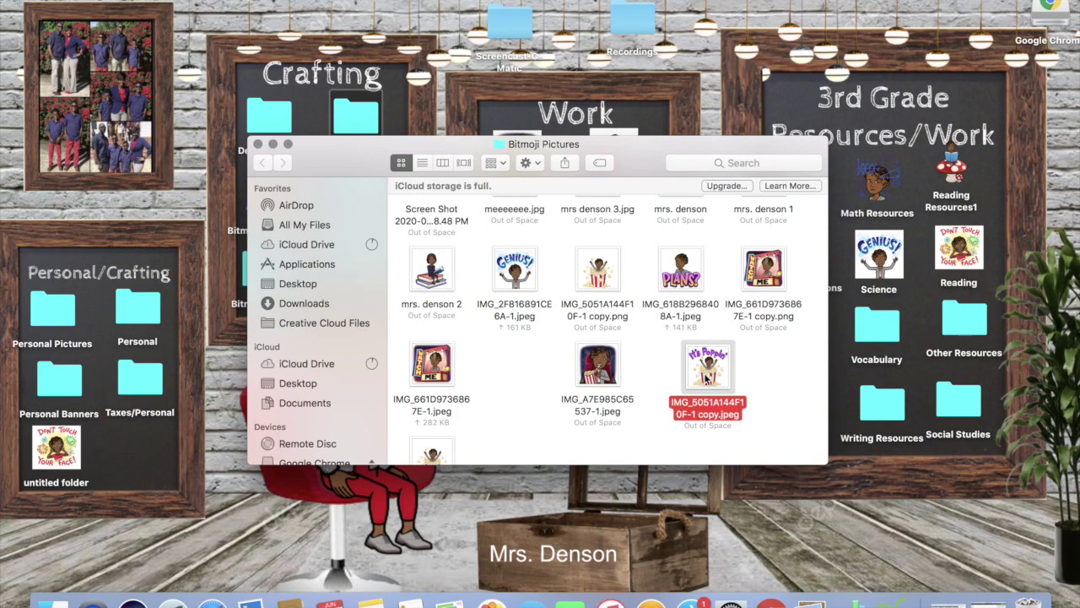
drag(343, 166, 489, 73)
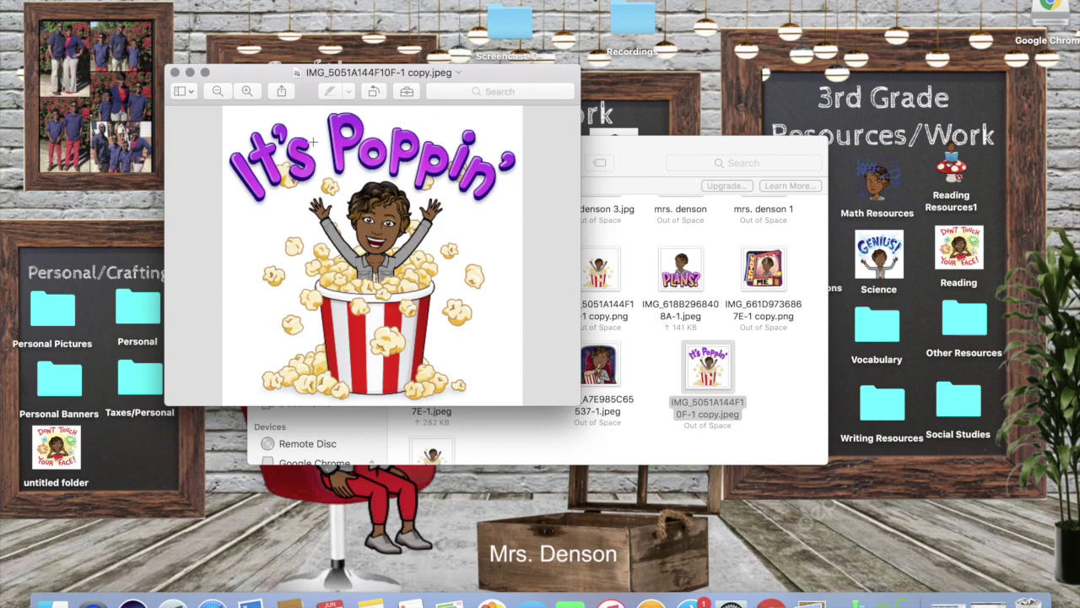
Remove the popcorn image's background with Instant Alpha and convert it to PNG
click(407, 91)
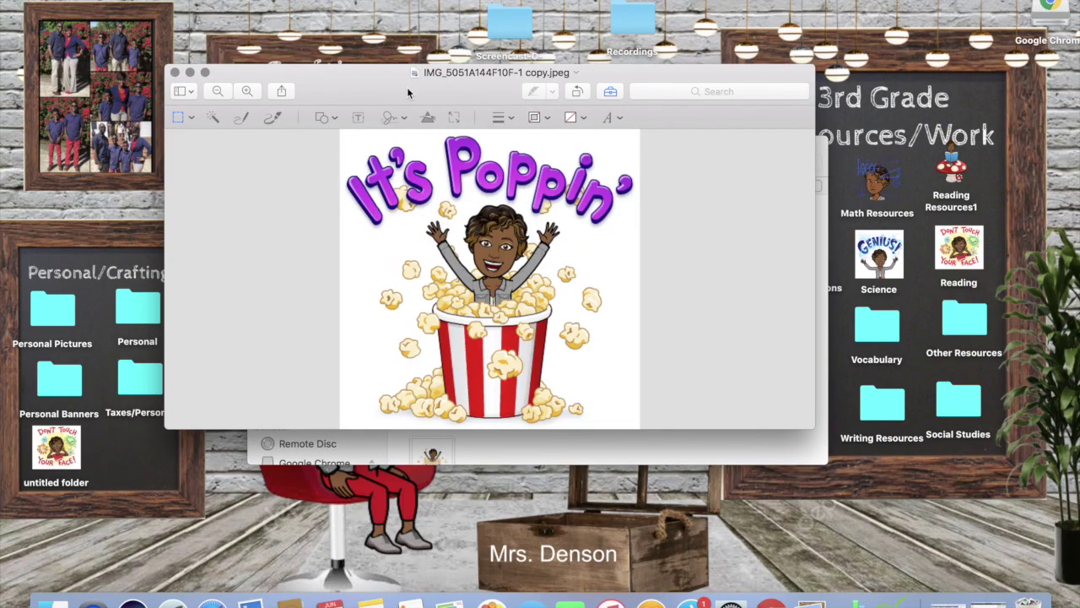
click(213, 119)
drag(347, 133, 364, 142)
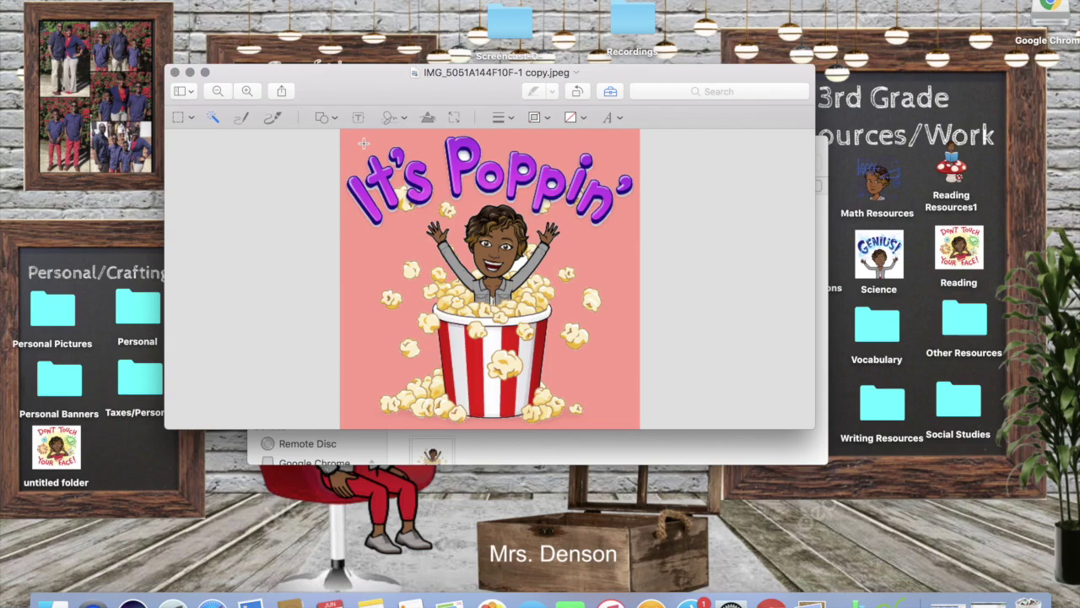
drag(364, 142, 363, 143)
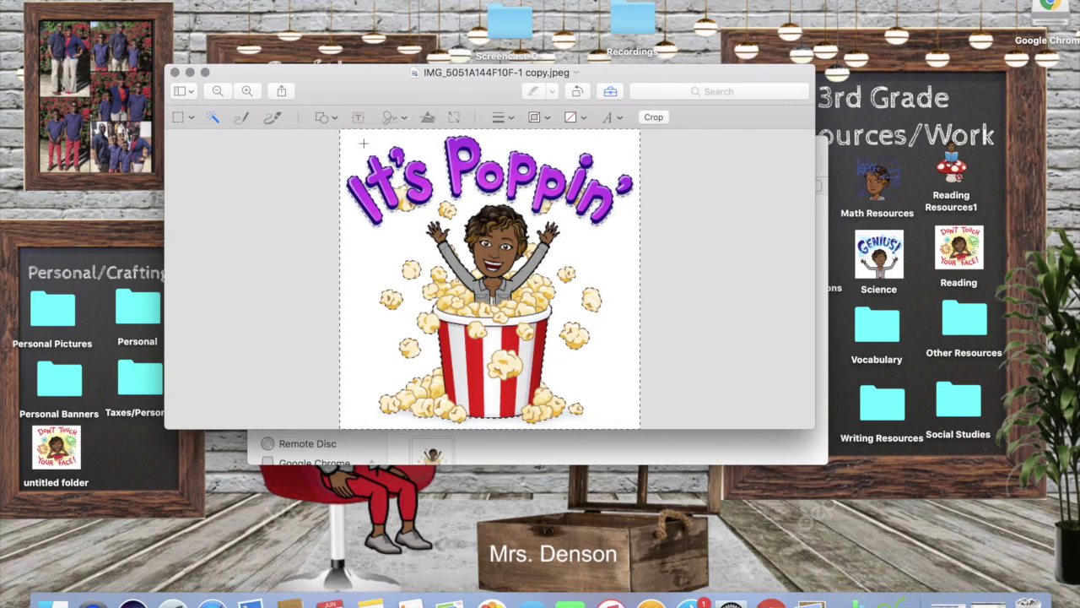
key(Delete)
click(608, 207)
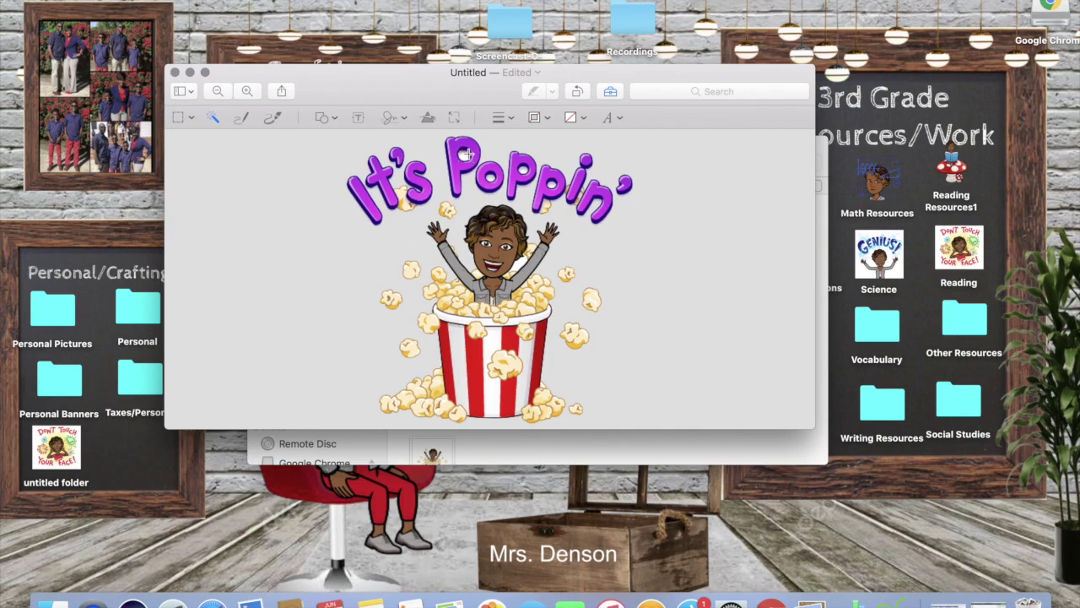
Clear a stray selection and confirm the duplicate is named 'Untitled copy' on Desktop — iCloud
drag(463, 159, 466, 157)
key(BackSpace)
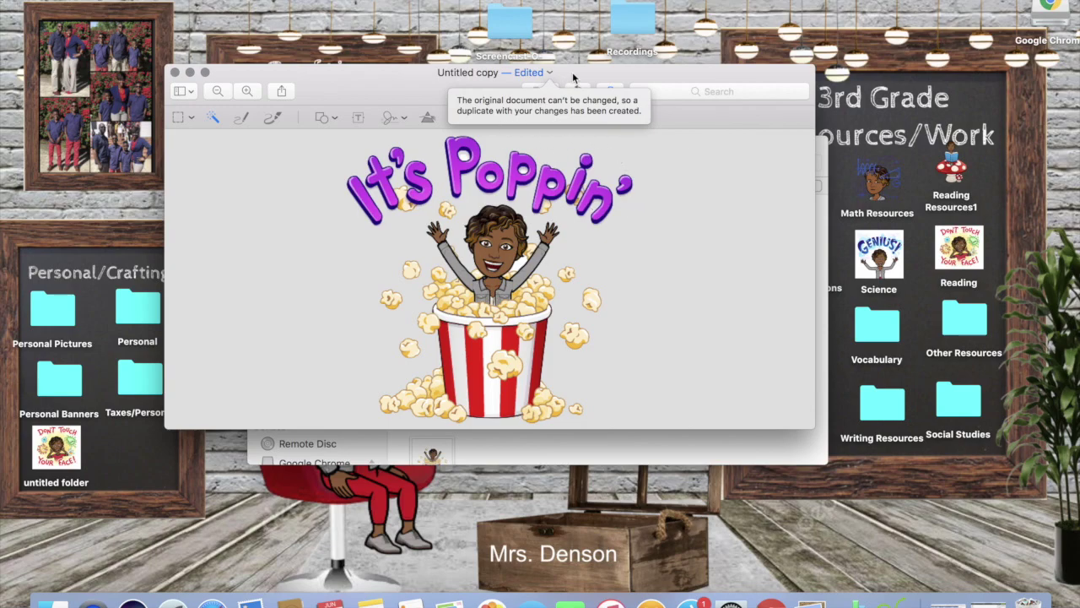
click(550, 90)
click(533, 73)
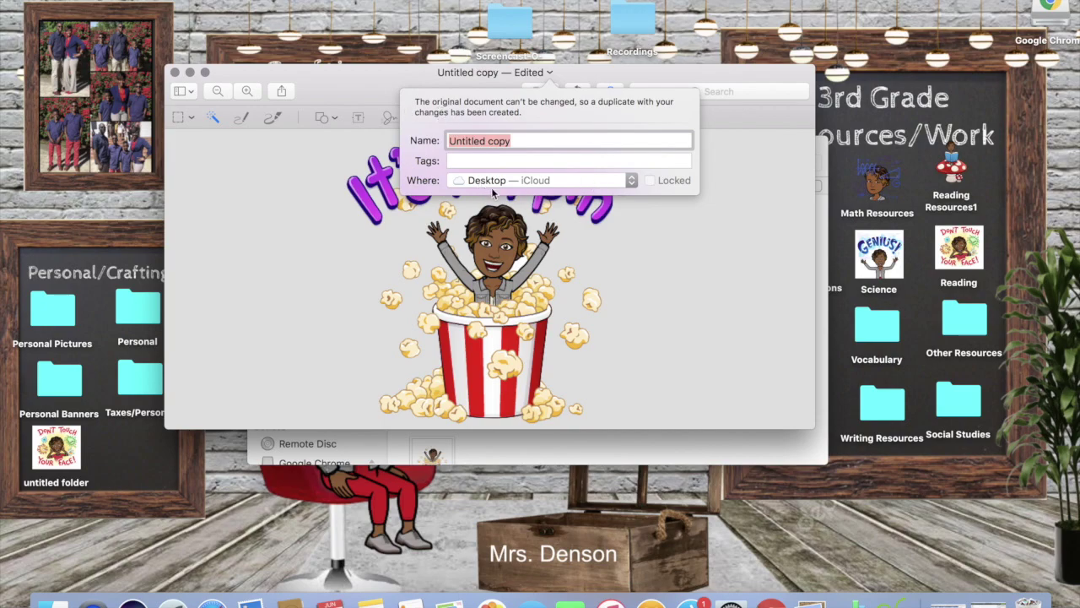
click(660, 253)
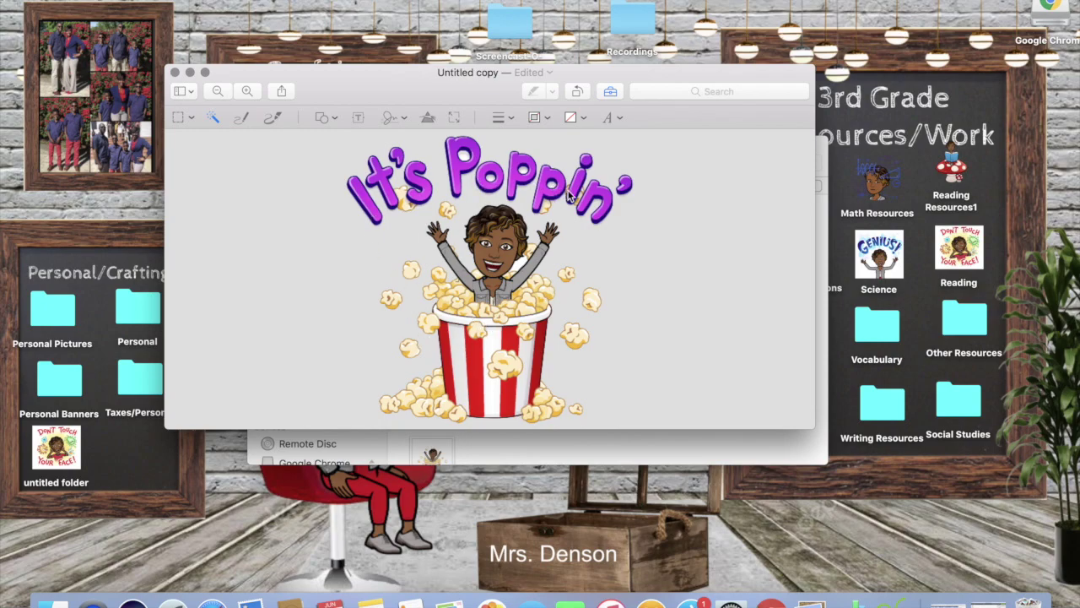
Erase the It's Poppin' lettering using Lasso Selection
click(191, 119)
click(192, 119)
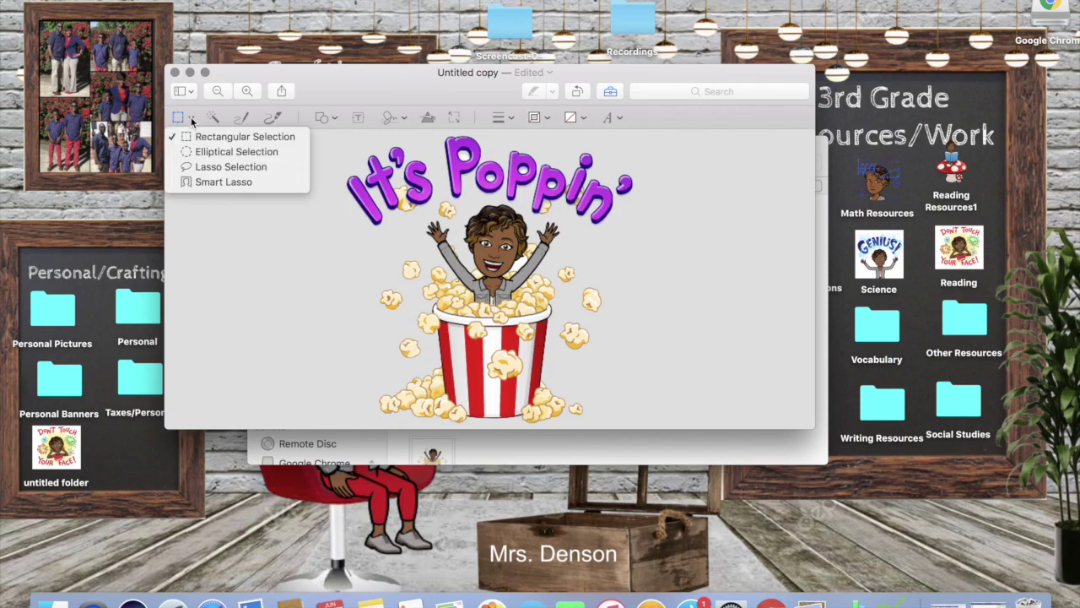
click(230, 167)
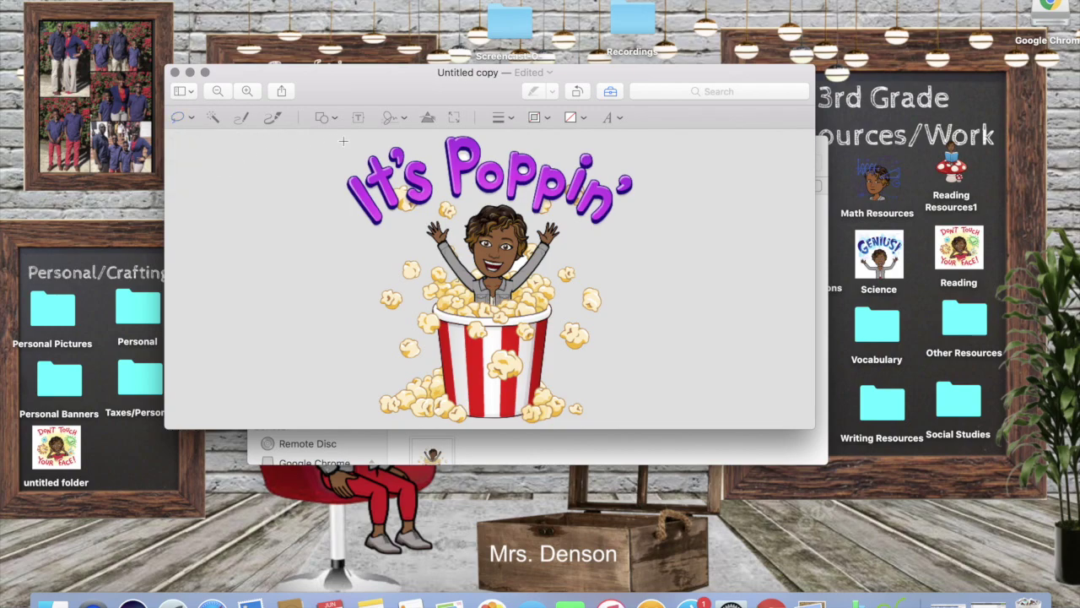
mouse_move(360, 136)
mouse_down()
mouse_move(334, 141)
mouse_move(321, 193)
mouse_move(332, 213)
mouse_move(391, 233)
mouse_move(435, 207)
mouse_move(481, 200)
mouse_move(527, 201)
mouse_move(586, 228)
mouse_move(637, 210)
mouse_move(641, 173)
mouse_move(590, 145)
mouse_move(350, 135)
mouse_up()
key(Delete)
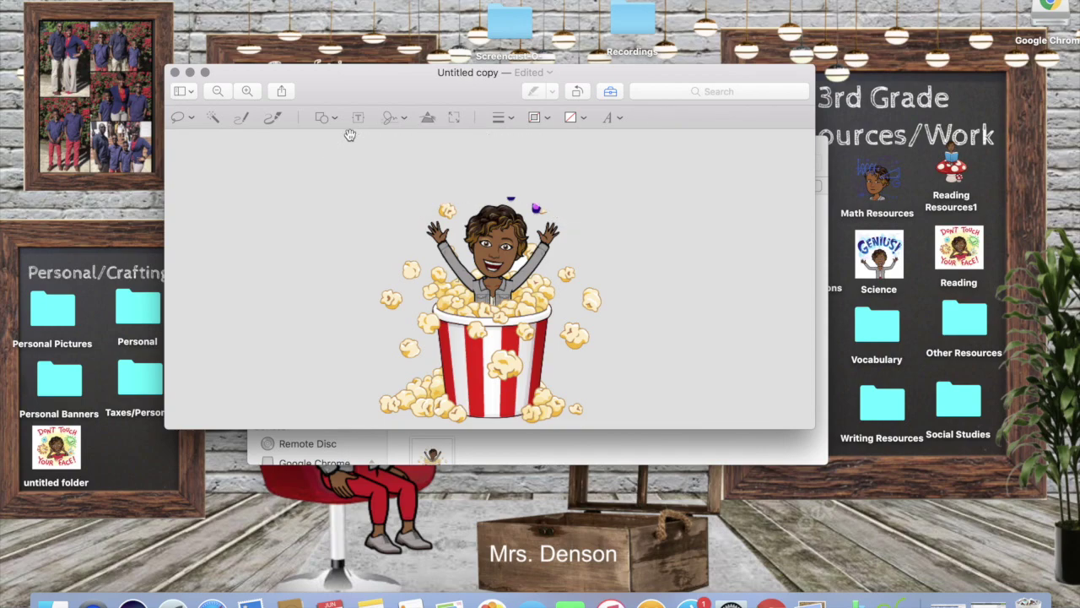
Erase the blue and purple specks above the Bitmoji's head
click(516, 190)
mouse_move(515, 190)
mouse_down()
mouse_move(504, 186)
mouse_move(501, 203)
mouse_move(519, 208)
mouse_move(521, 193)
mouse_up()
key(Delete)
mouse_move(537, 198)
mouse_down()
mouse_move(528, 214)
mouse_move(553, 214)
mouse_move(535, 197)
mouse_up()
key(Delete)
click(214, 118)
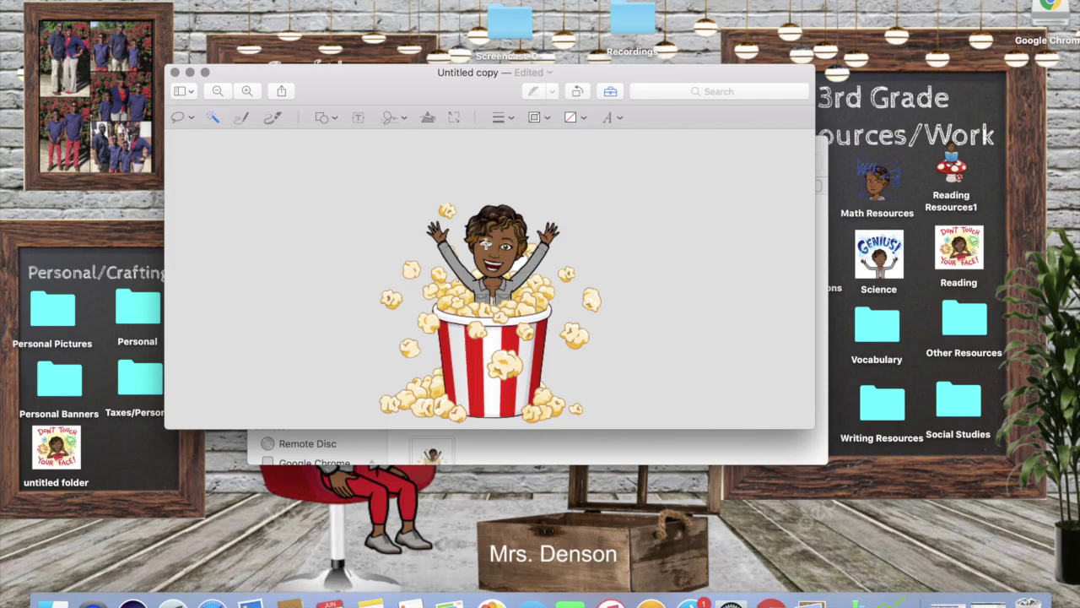
click(517, 264)
key(Escape)
Rename the document to TD
click(497, 72)
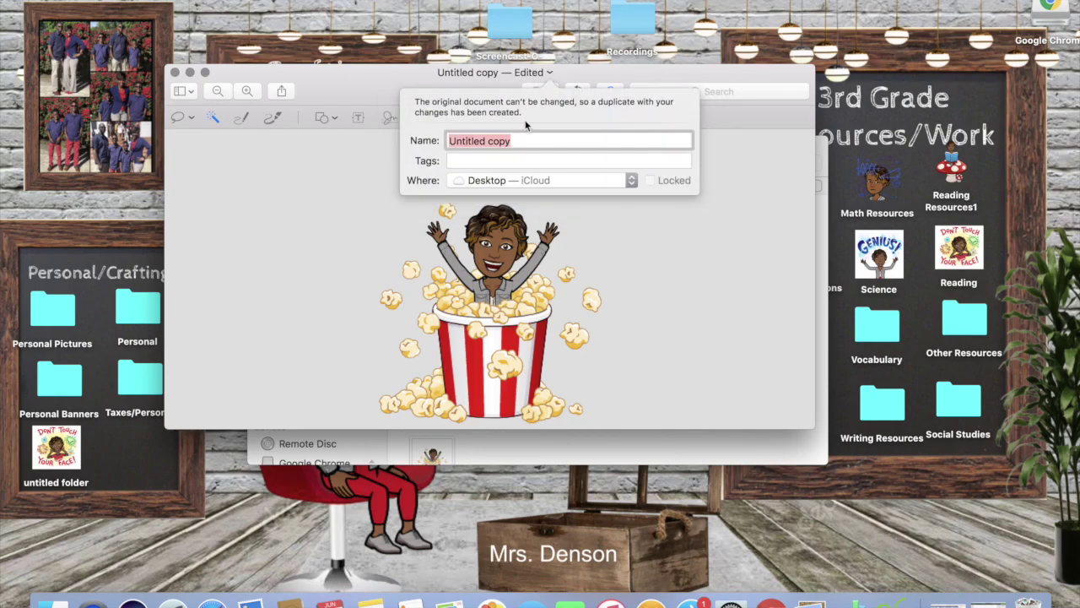
text(TD)
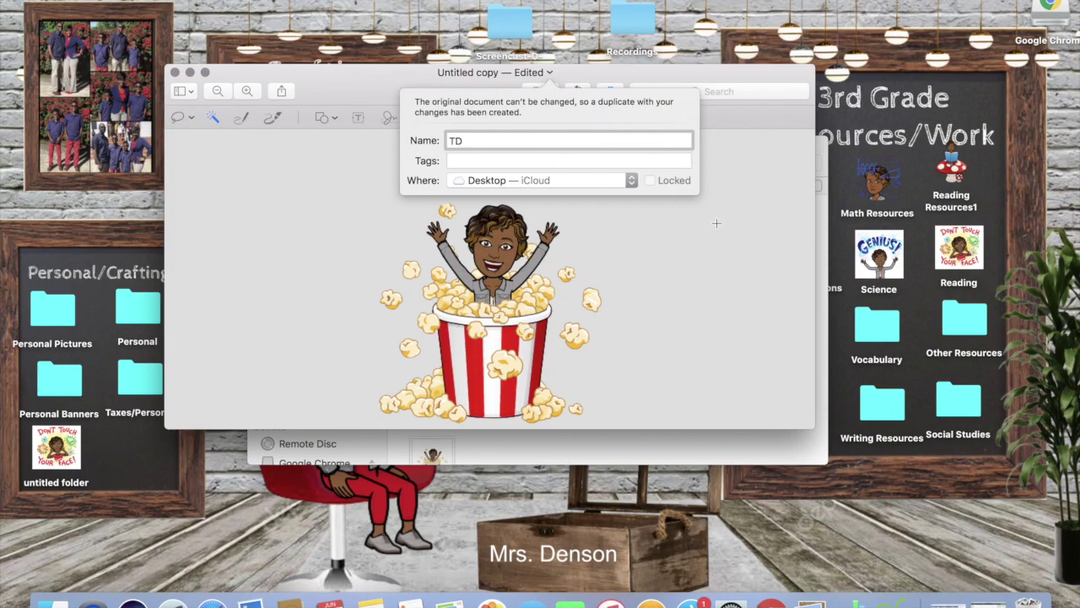
click(689, 287)
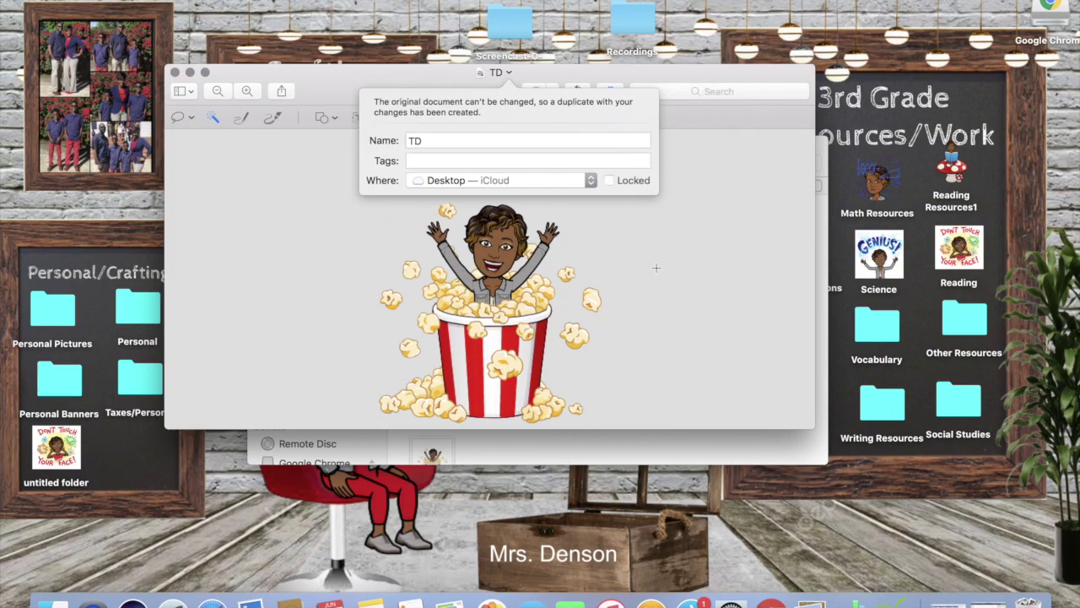
click(293, 250)
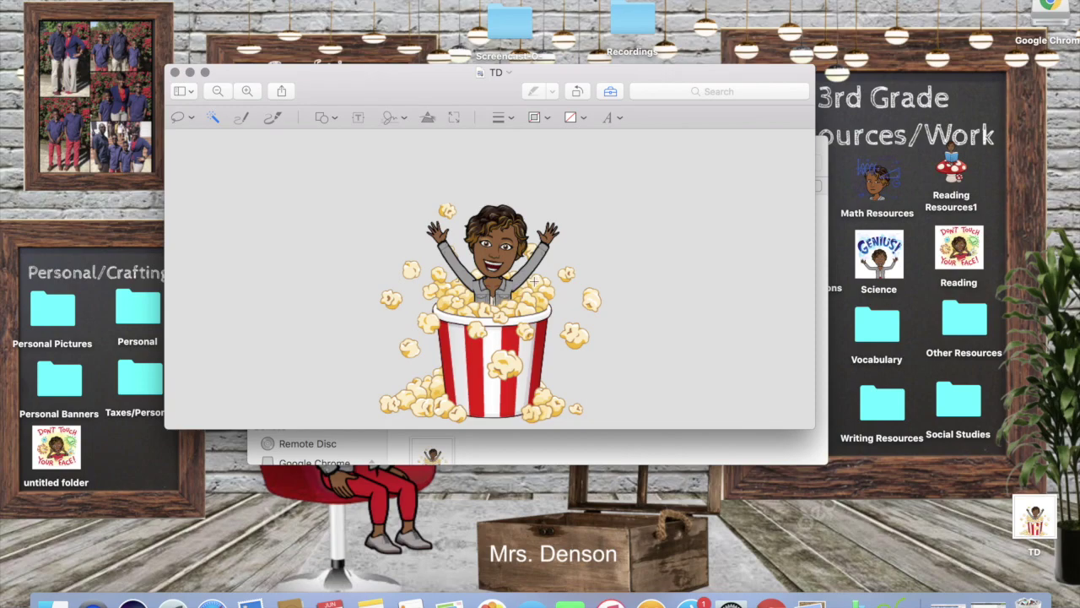
Copy the finished Bitmoji image and bring the Google Slides presentation forward
click(143, 2)
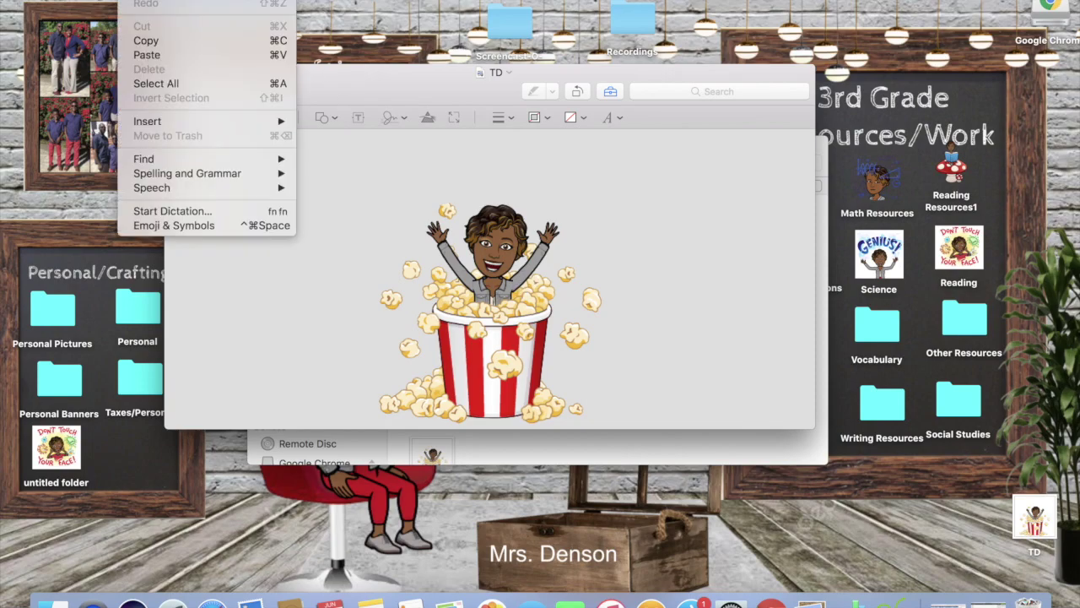
click(165, 37)
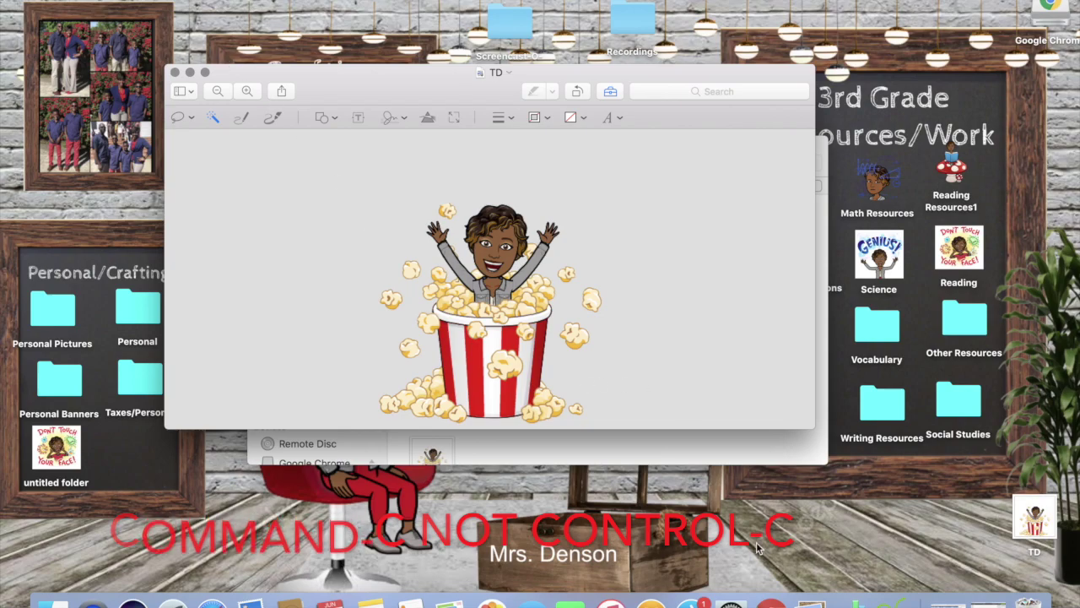
click(771, 601)
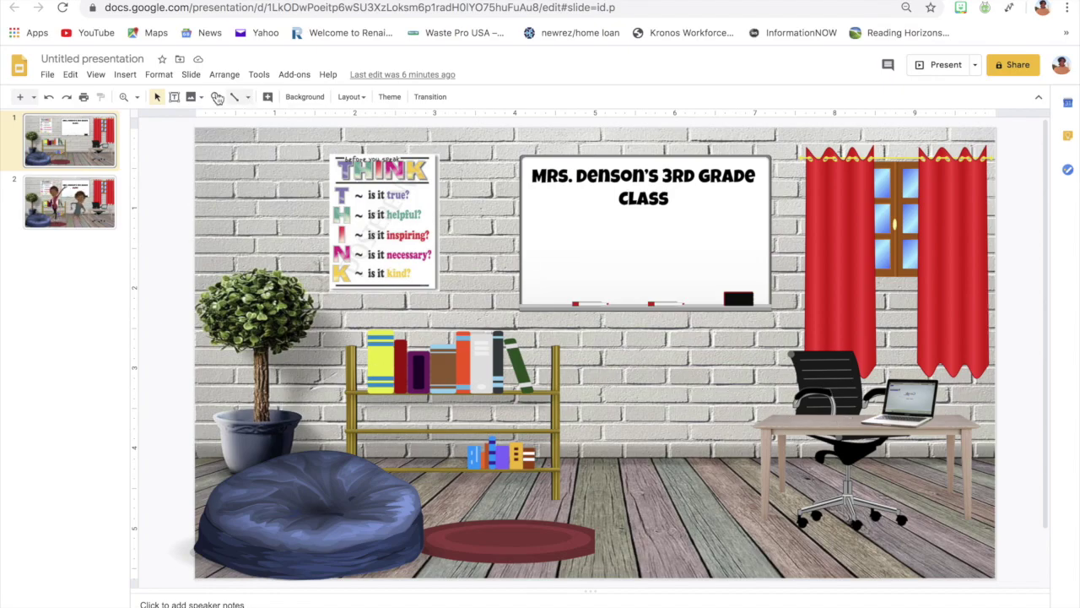
Paste the popcorn Bitmoji, shrink it, and place it on the whiteboard's right side below the title
click(72, 76)
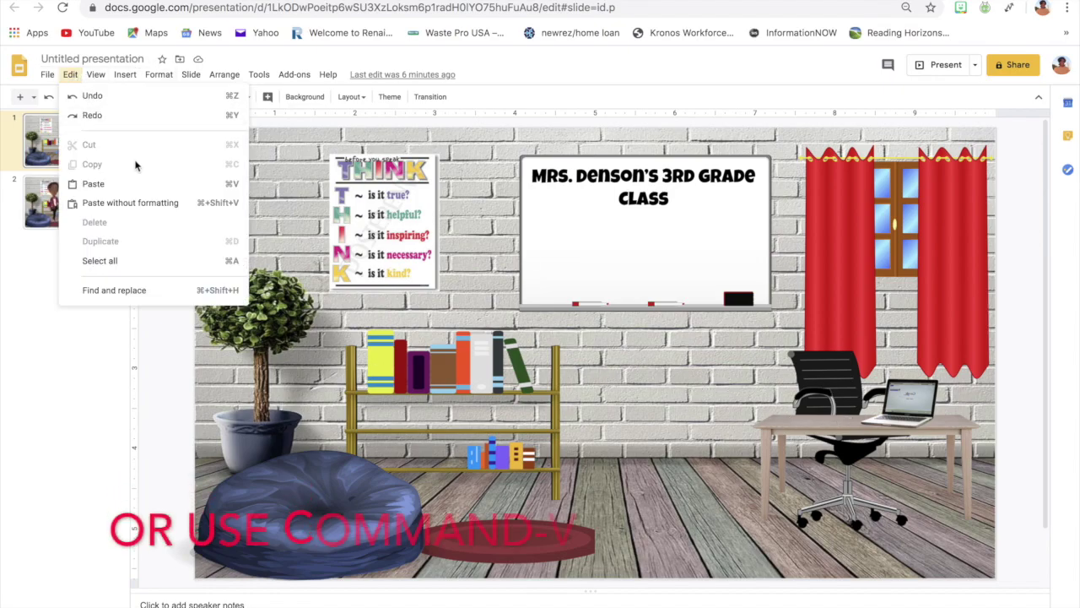
click(93, 183)
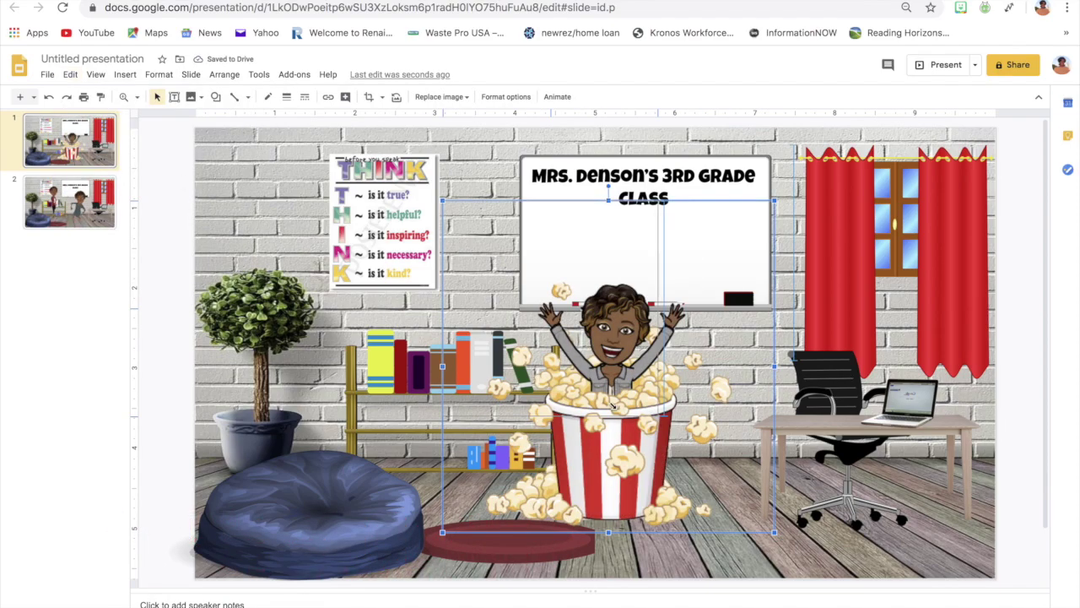
drag(774, 532, 596, 394)
drag(442, 200, 484, 242)
drag(559, 338, 719, 298)
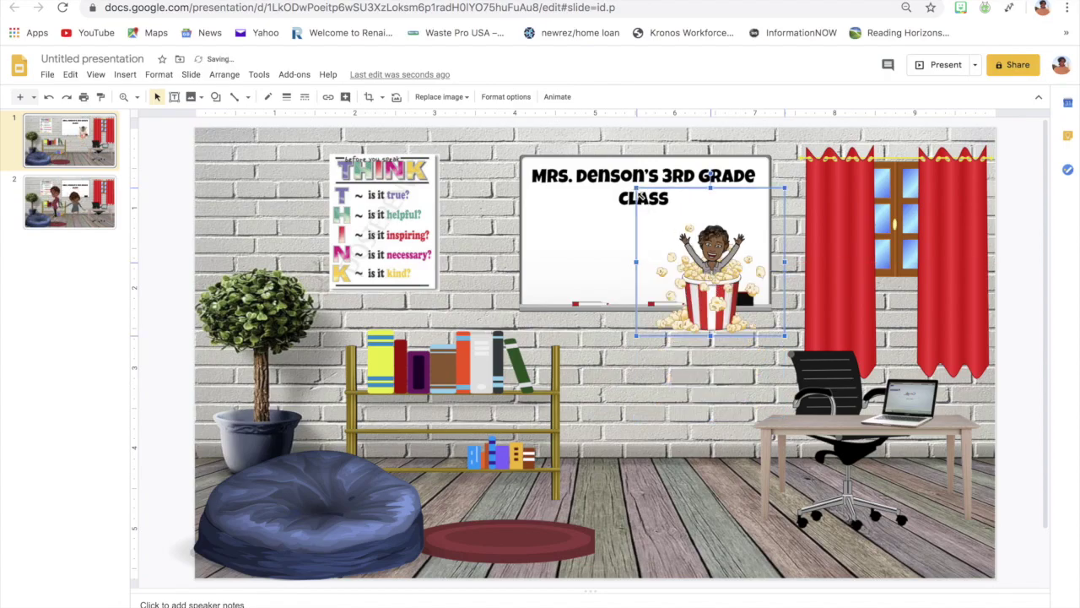
drag(636, 188, 663, 199)
drag(719, 287, 710, 255)
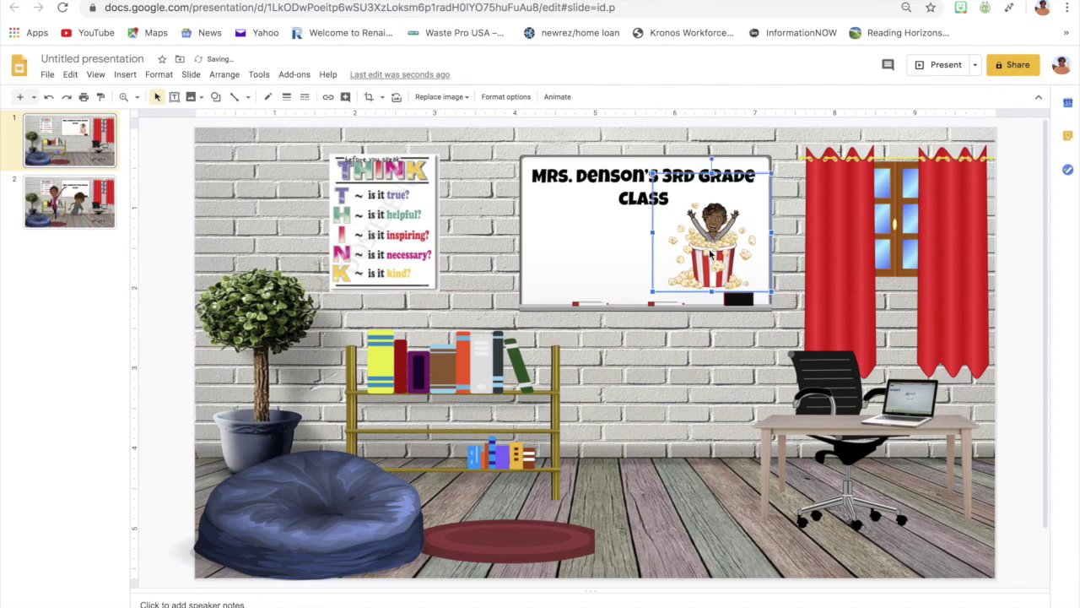
click(681, 438)
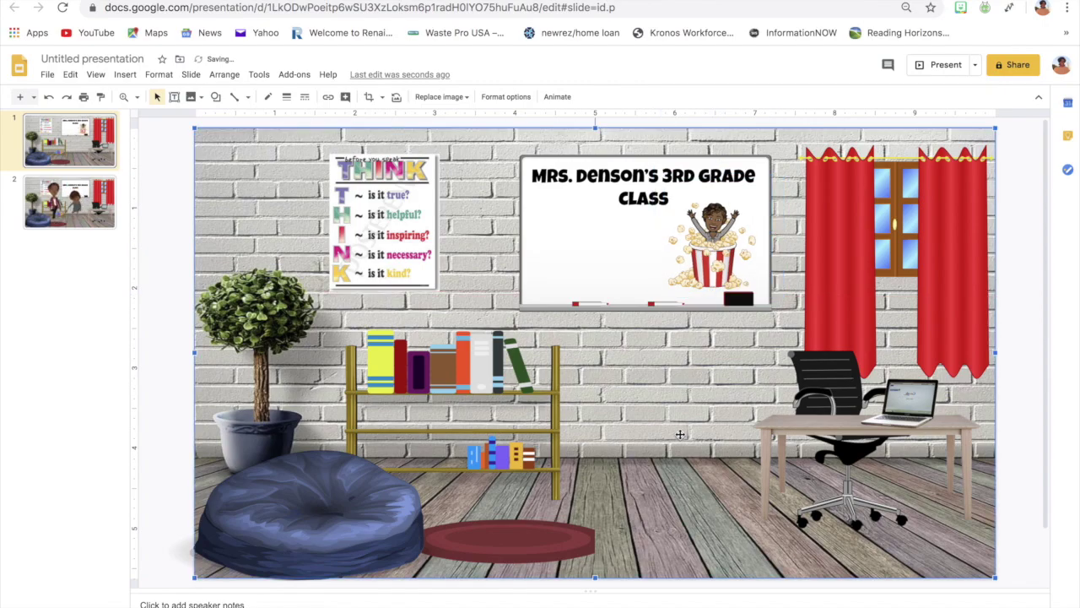